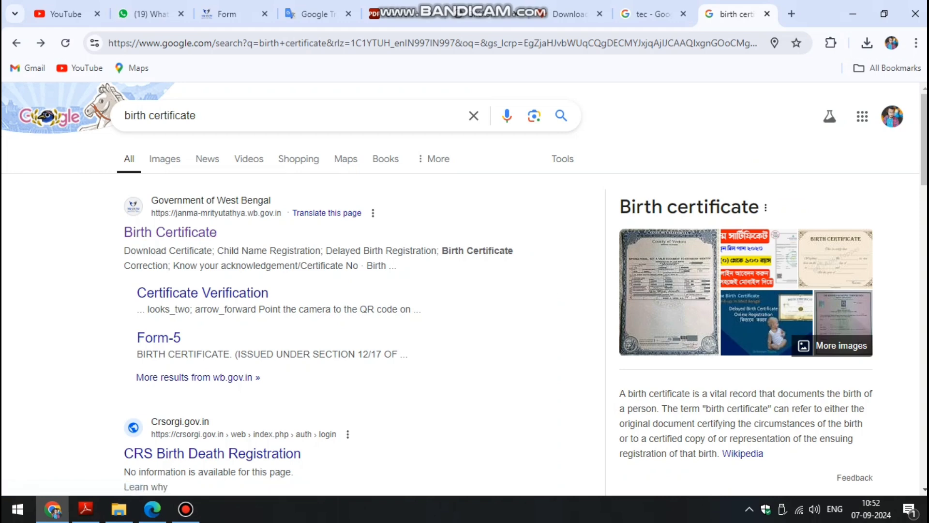
Open West Bengal's birth certificate website, view the mobile number form for a new birth registration, and close it.
left_click(170, 233)
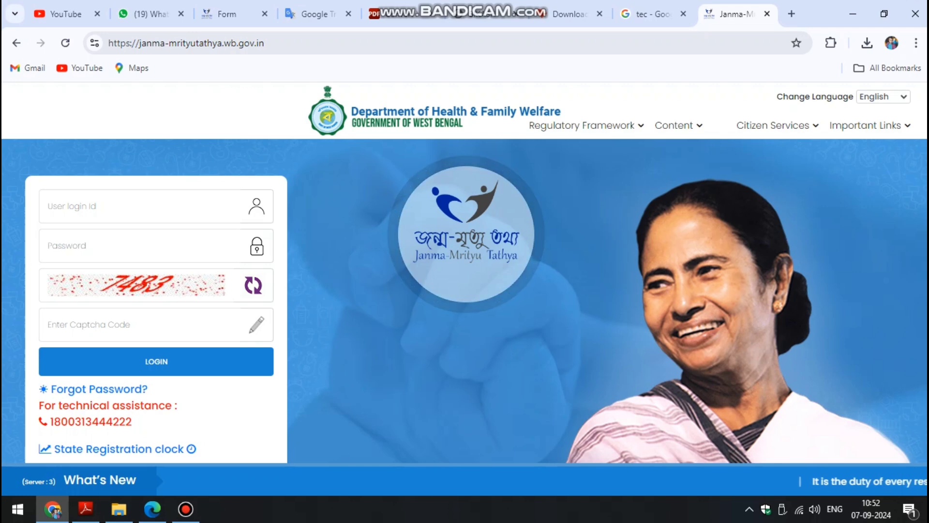
mouse_move(777, 125)
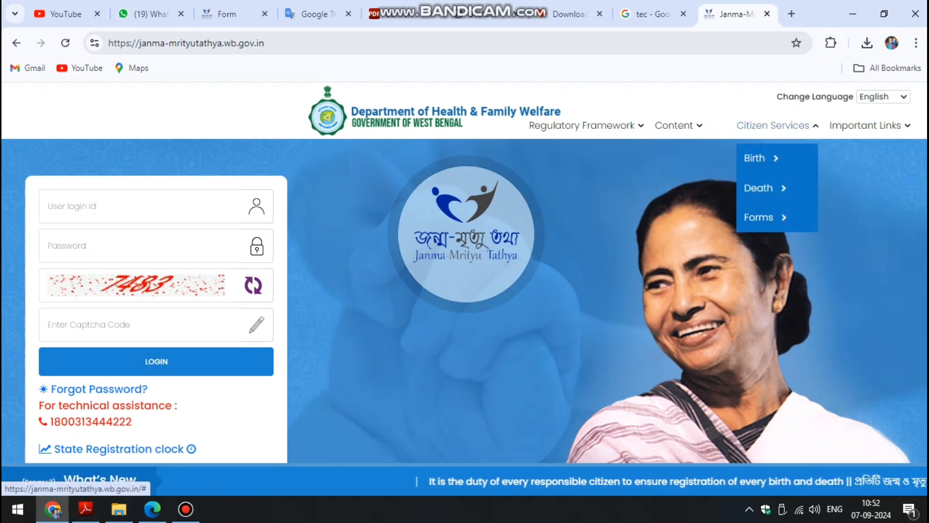
mouse_move(758, 158)
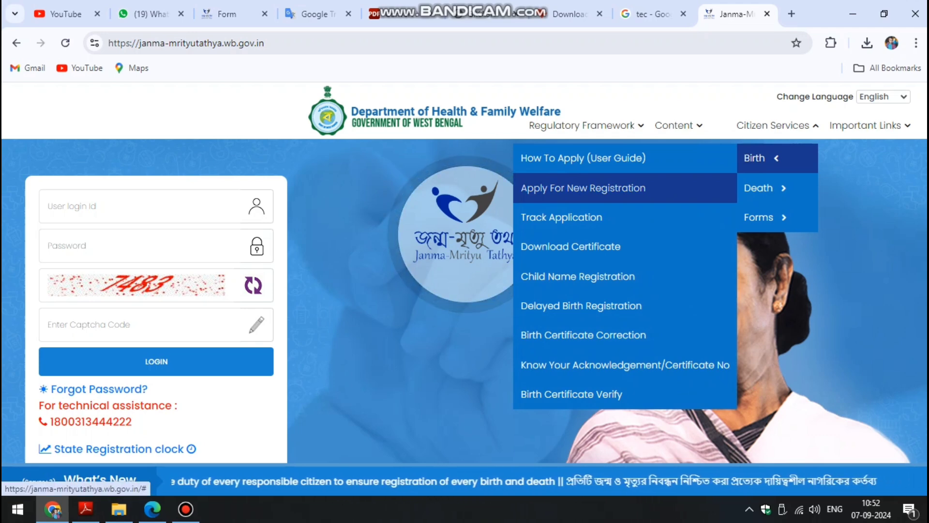
left_click(581, 188)
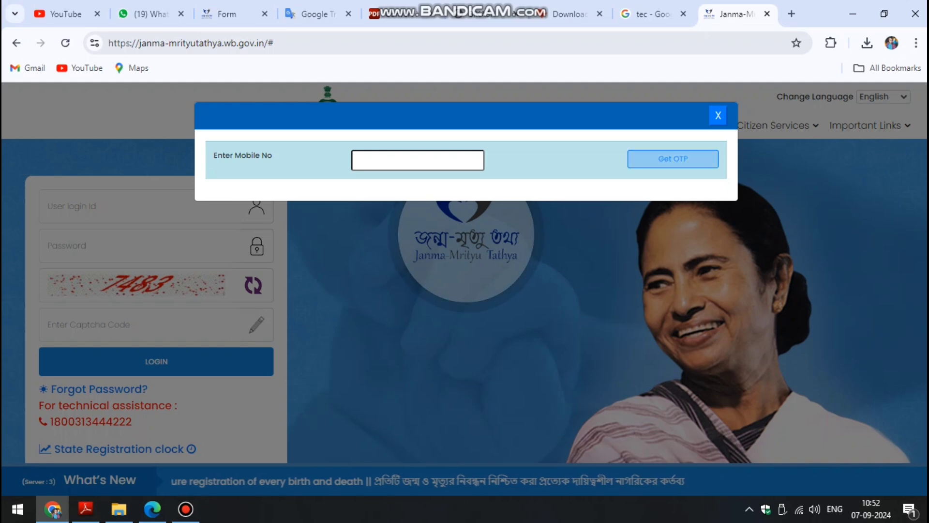
left_click(718, 115)
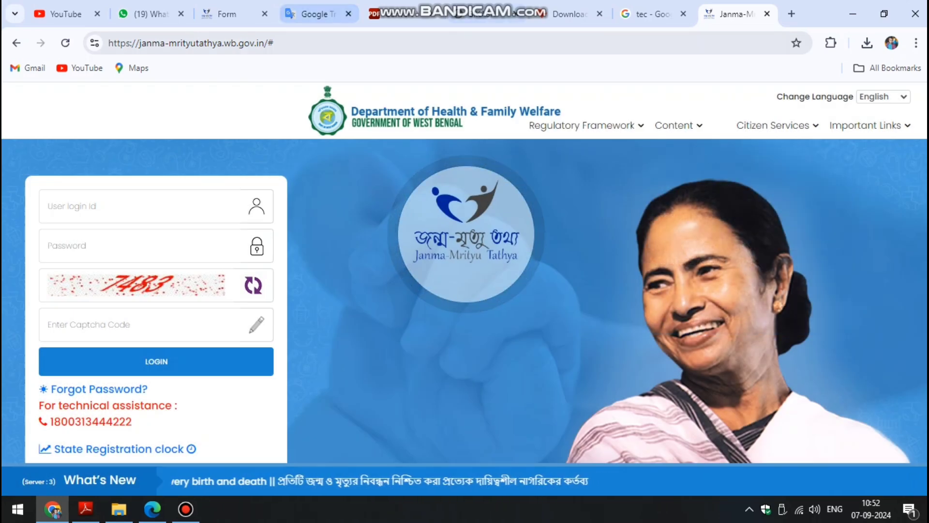
Switch to the filled Birth Registration form and view the child's gender and multiple pregnancy choices.
left_click(227, 14)
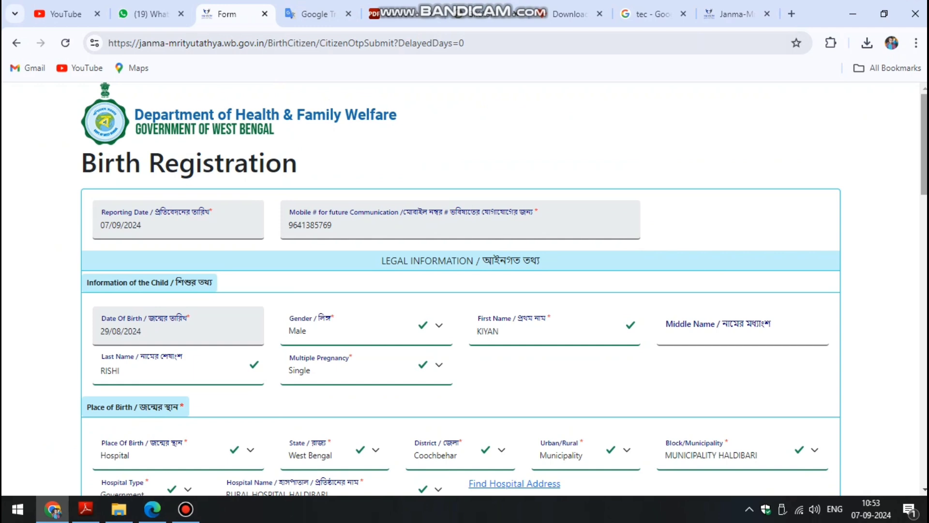
scroll(461, 289, "down", 1)
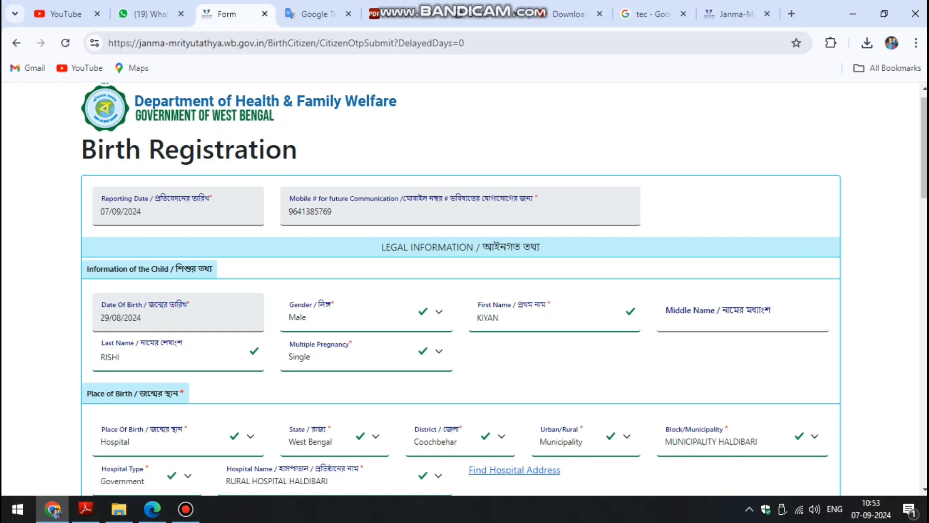
left_click(366, 312)
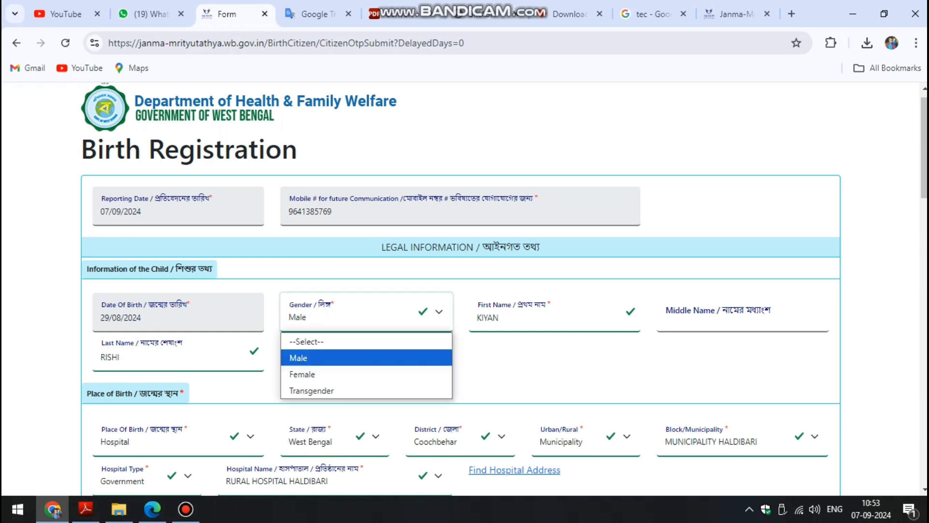
left_click(366, 313)
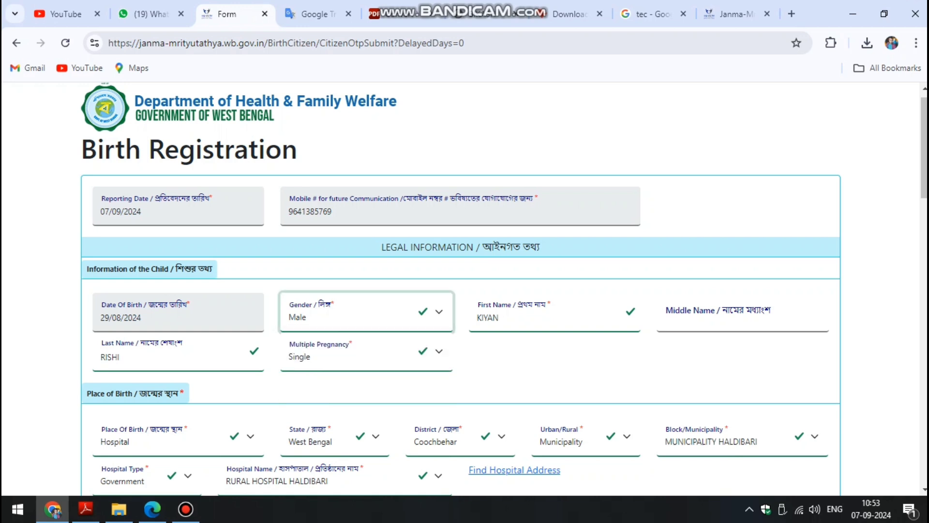
left_click(366, 352)
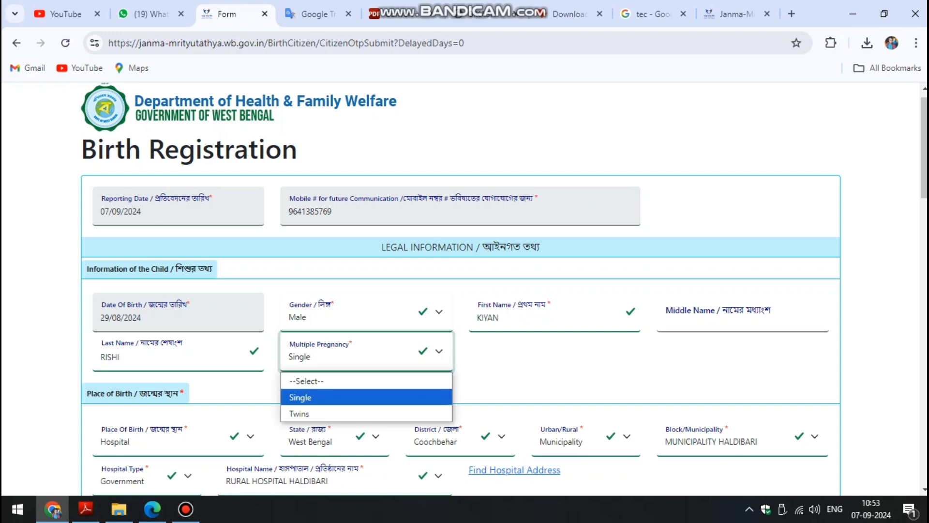
left_click(366, 351)
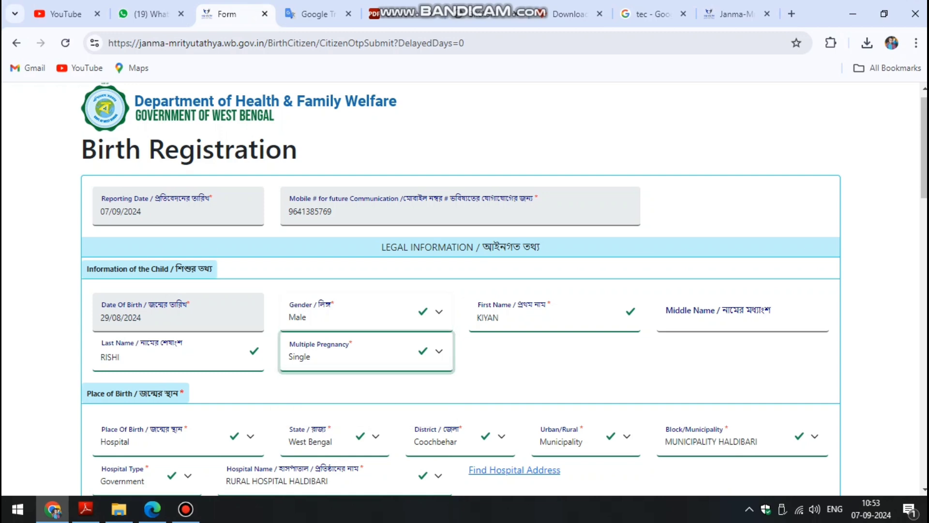
Review the place of birth and the father's and mother's details, including their ID proofs, in the Birth Registration form.
scroll(459, 290, "down", 3)
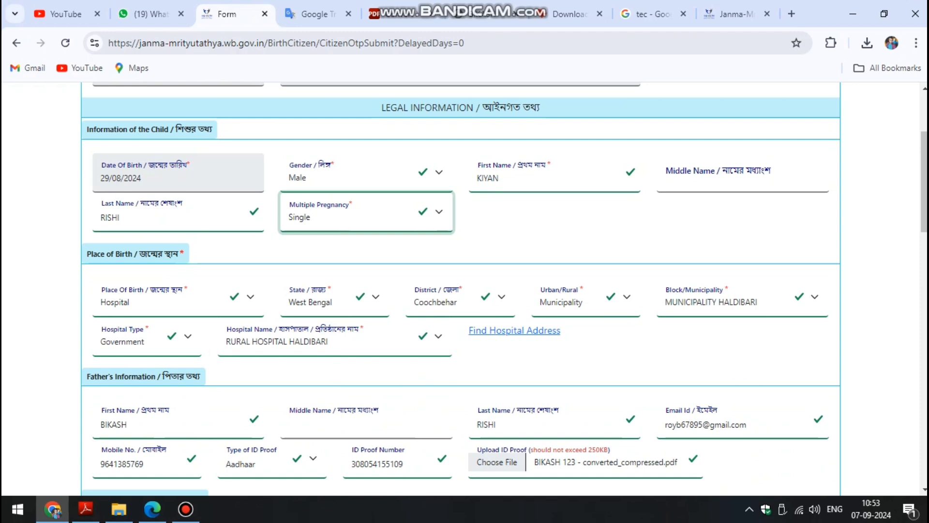
scroll(465, 290, "down", 2)
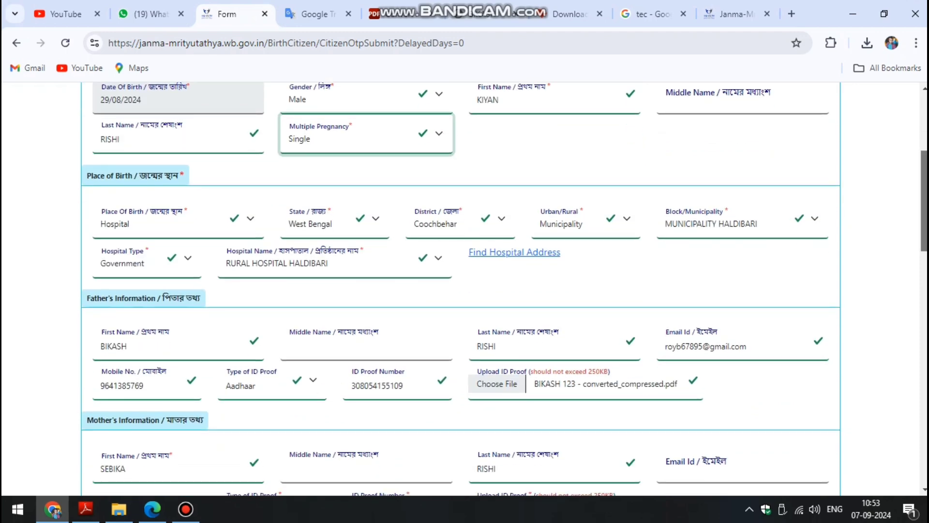
scroll(464, 286, "down", 2)
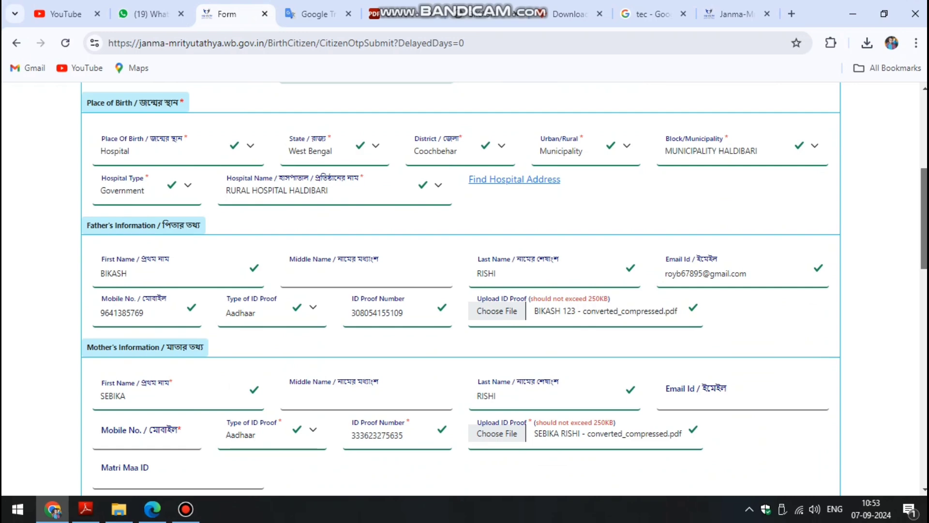
scroll(464, 290, "down", 2)
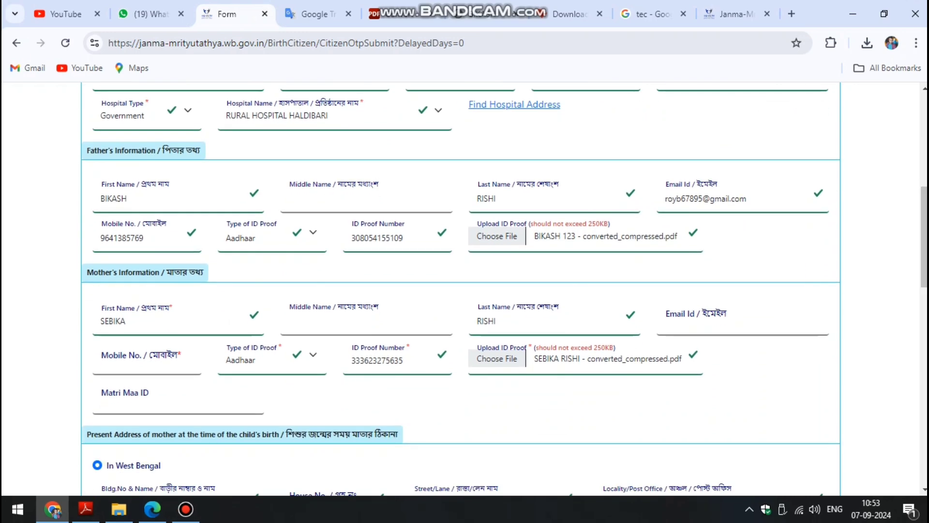
scroll(464, 290, "down", 1)
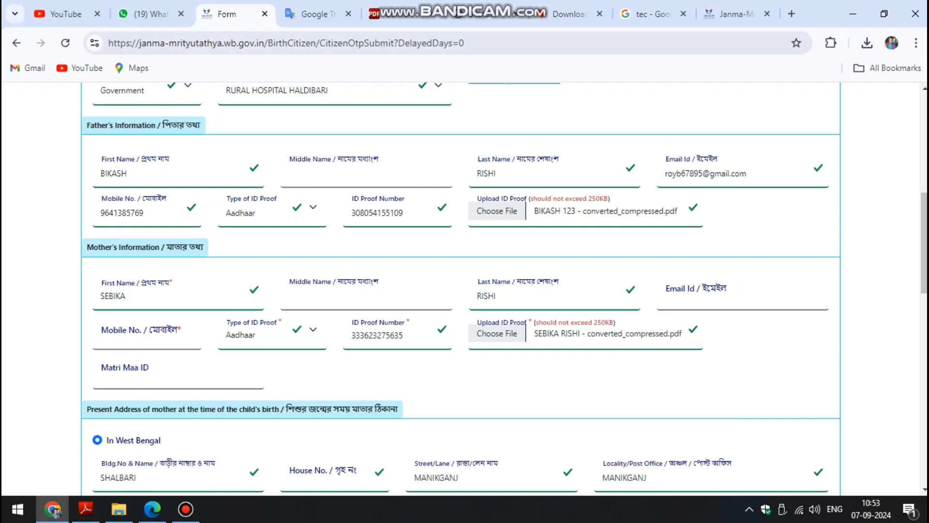
scroll(464, 290, "down", 2)
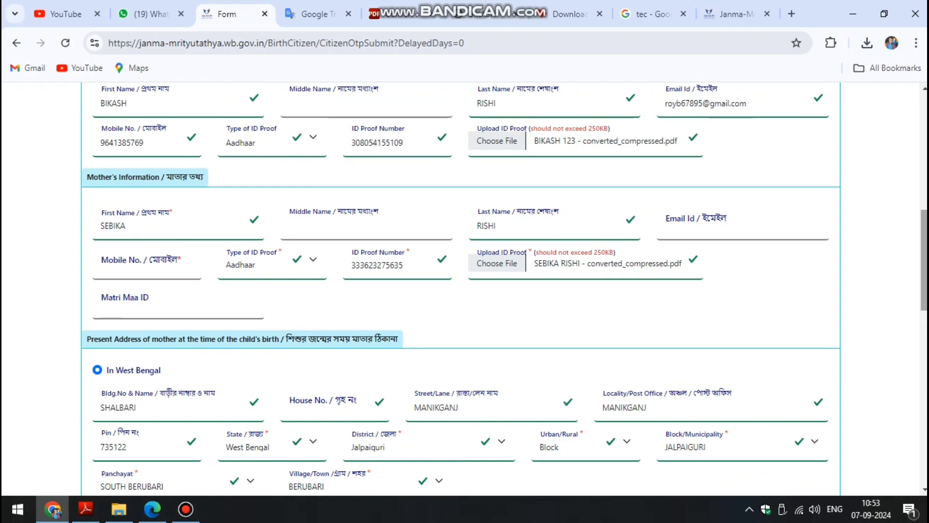
scroll(465, 290, "down", 1)
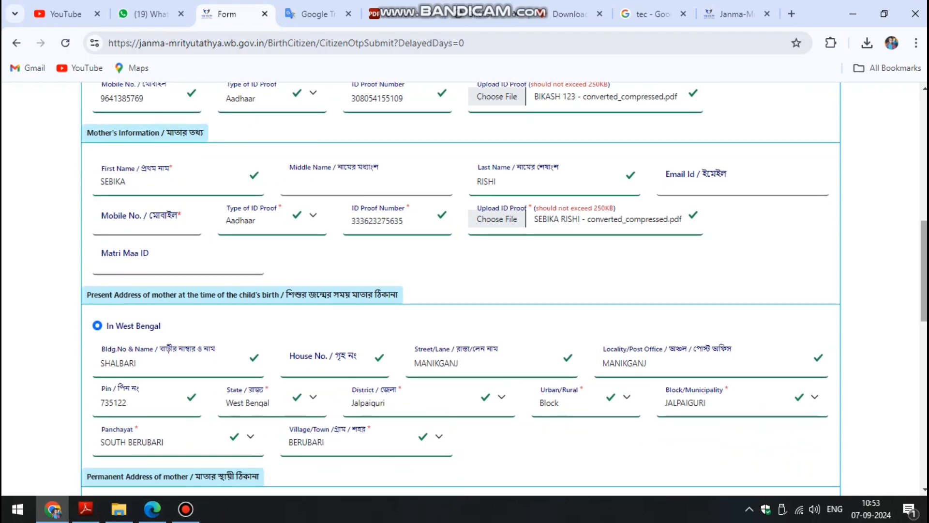
Review the mother's present address and the permanent address marked as the same in the registration form.
scroll(464, 290, "down", 2)
scroll(465, 291, "down", 1)
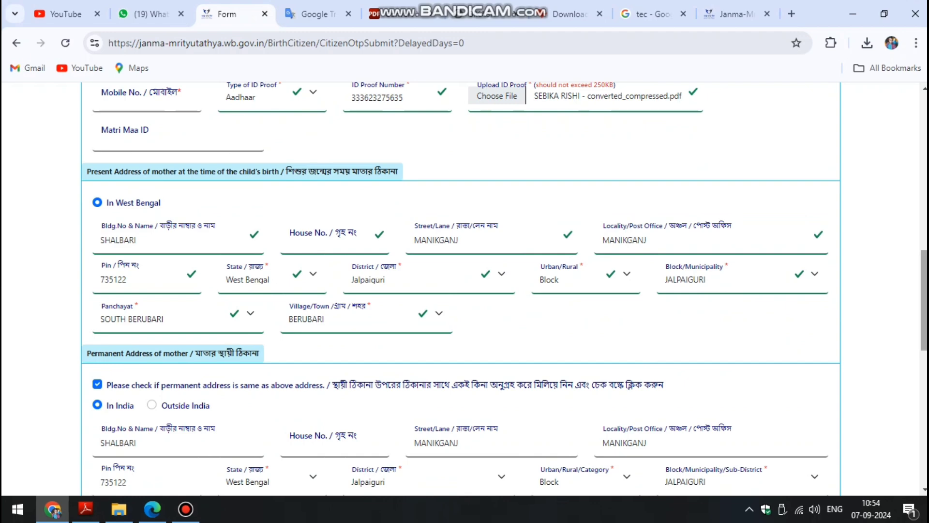
left_click_drag(924, 300, 924, 306)
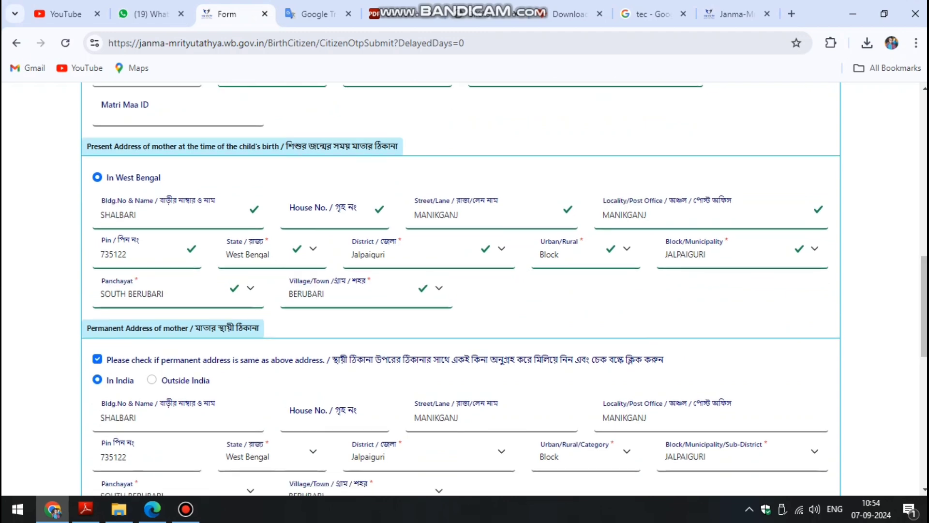
left_click_drag(924, 306, 924, 350)
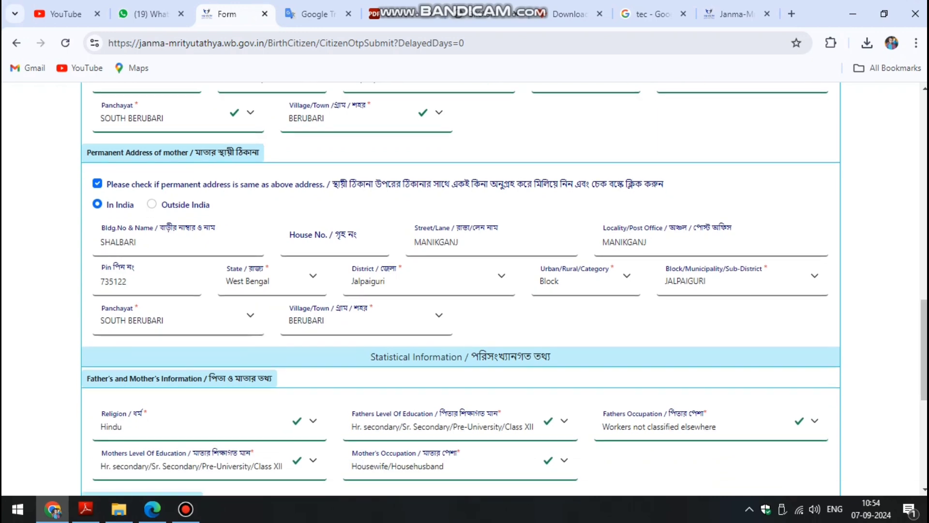
Review the parents' statistical information and view the available choices for the father's occupation.
left_click_drag(924, 349, 924, 384)
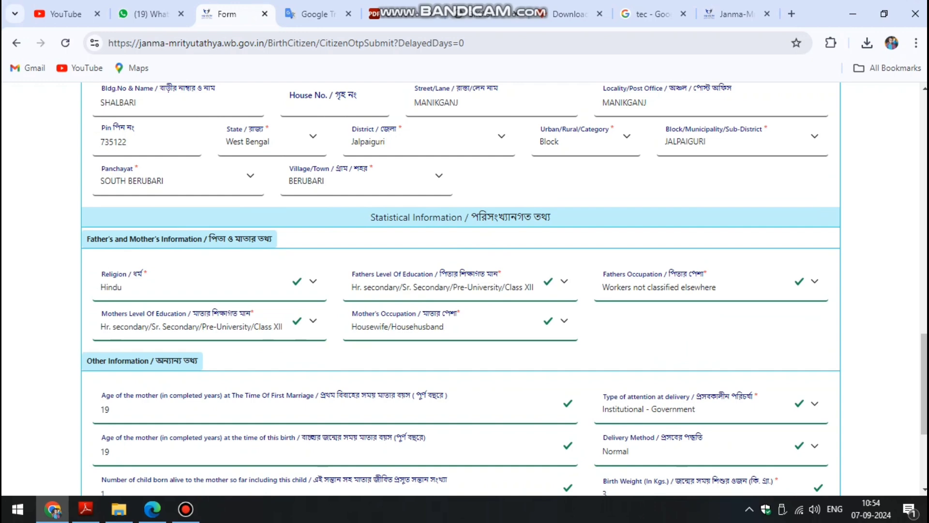
left_click(711, 287)
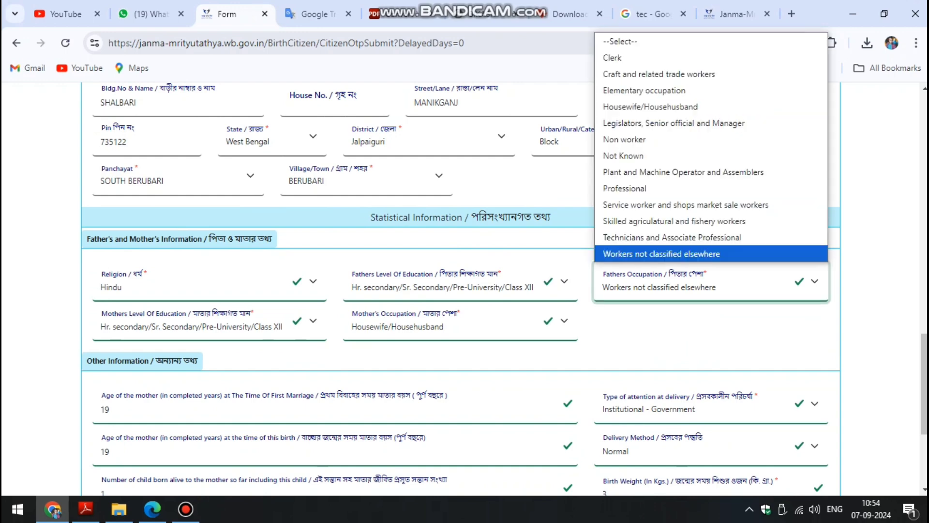
left_click(711, 286)
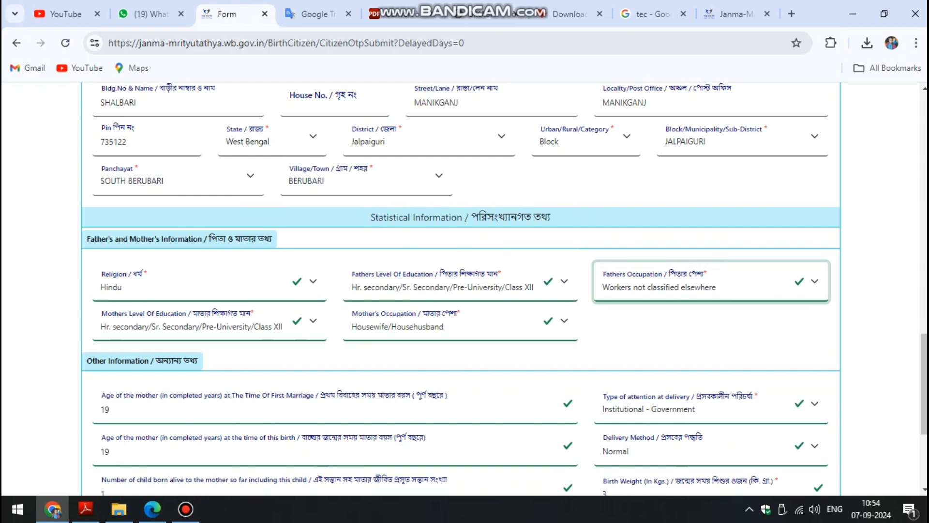
Review the delivery method choices, the pregnancy duration field and the document upload fields near the form's end.
scroll(461, 290, "down", 3)
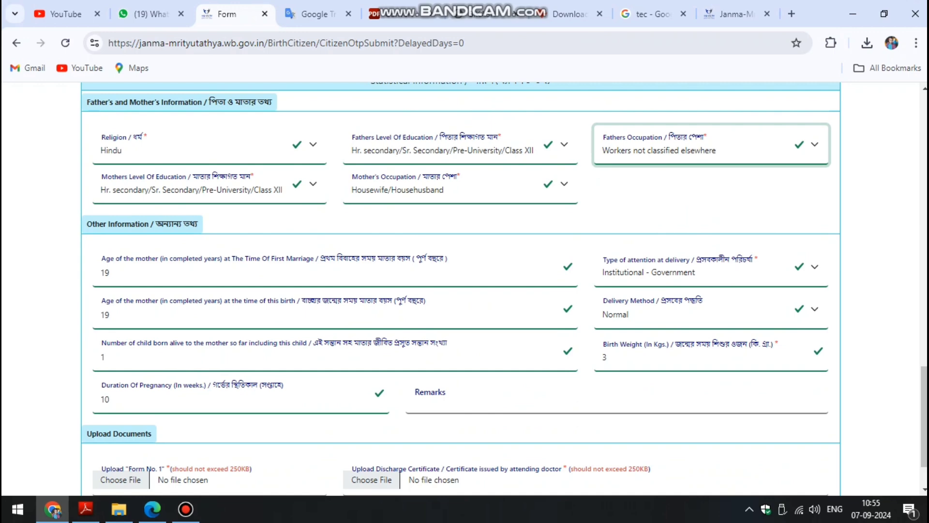
left_click(710, 309)
left_click(710, 310)
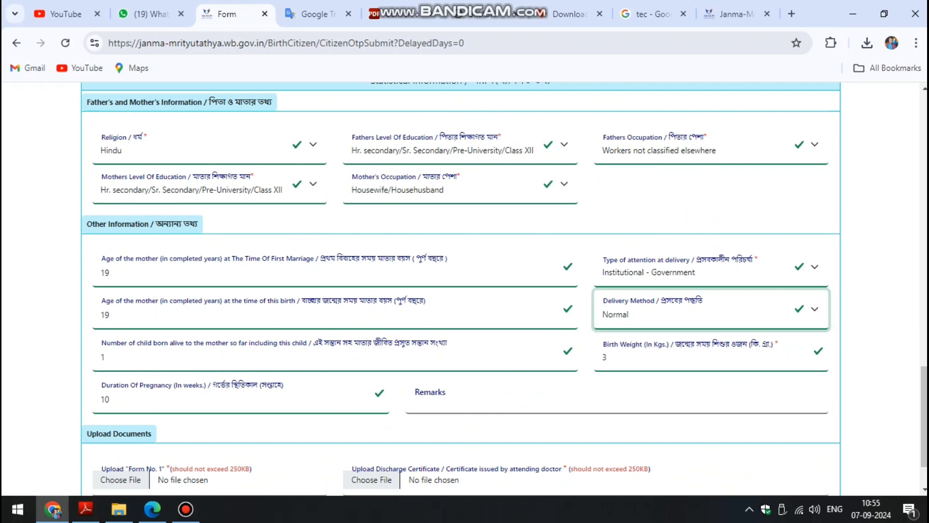
scroll(924, 416, "down", 2)
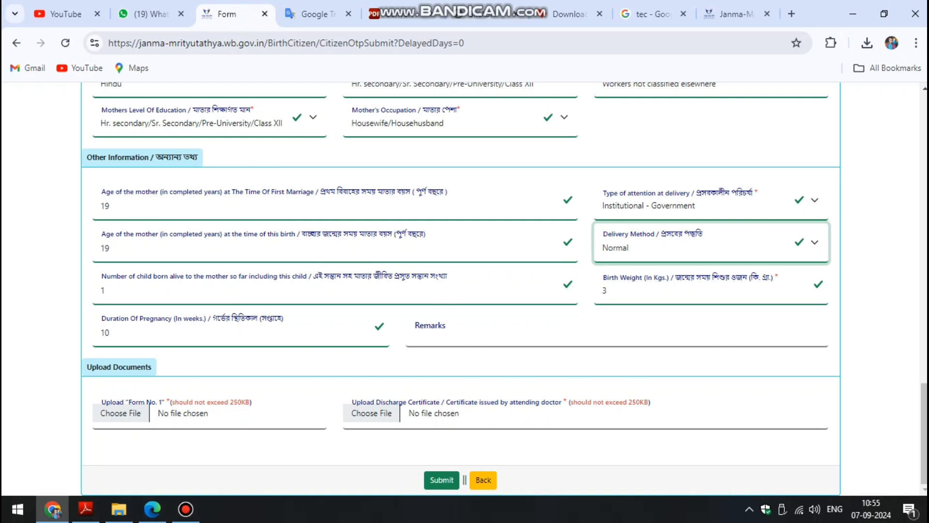
left_click(111, 333)
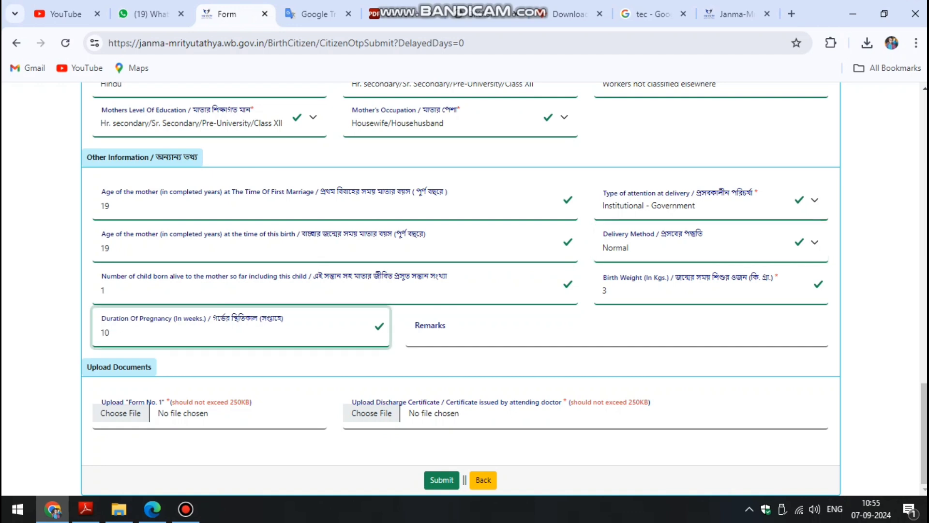
left_click(310, 363)
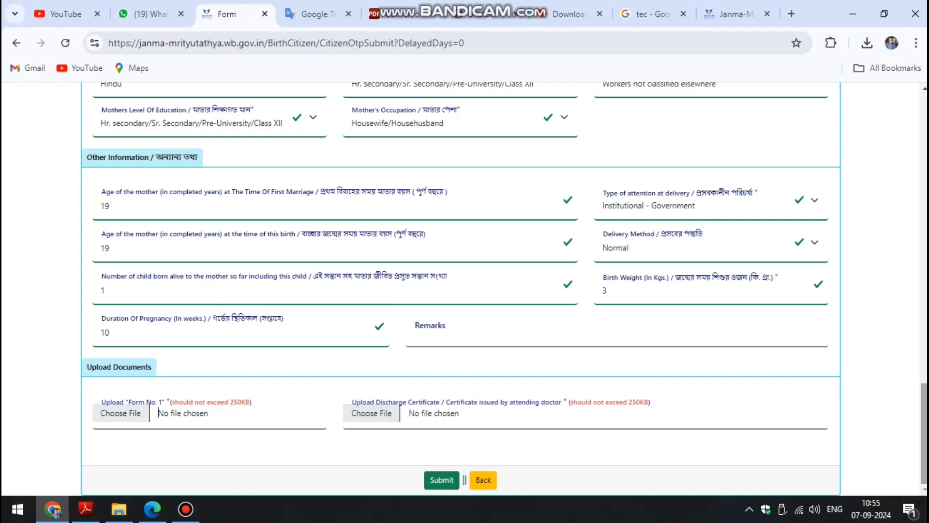
Return to the site's home page, view the birth application tracking form, and close it.
scroll(503, 289, "up", 1)
scroll(504, 289, "up", 20)
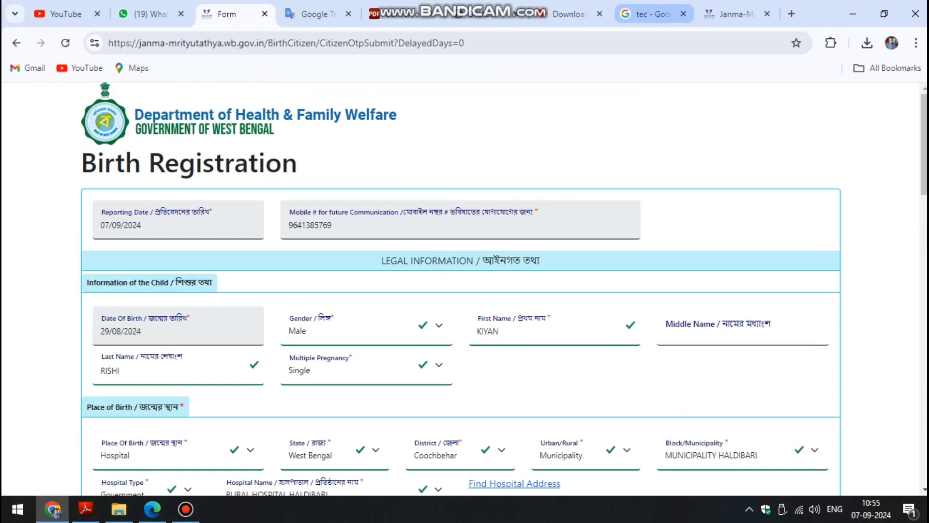
left_click(735, 14)
mouse_move(777, 125)
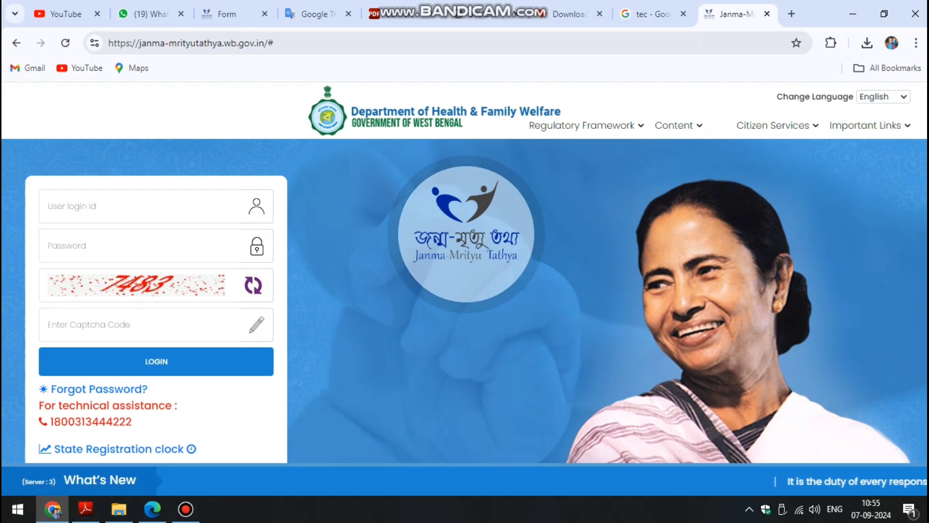
mouse_move(755, 158)
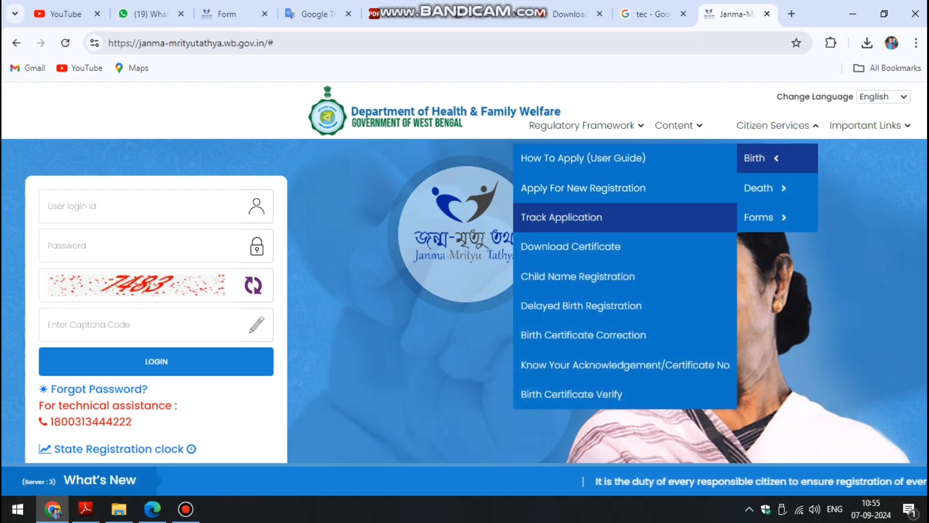
left_click(561, 217)
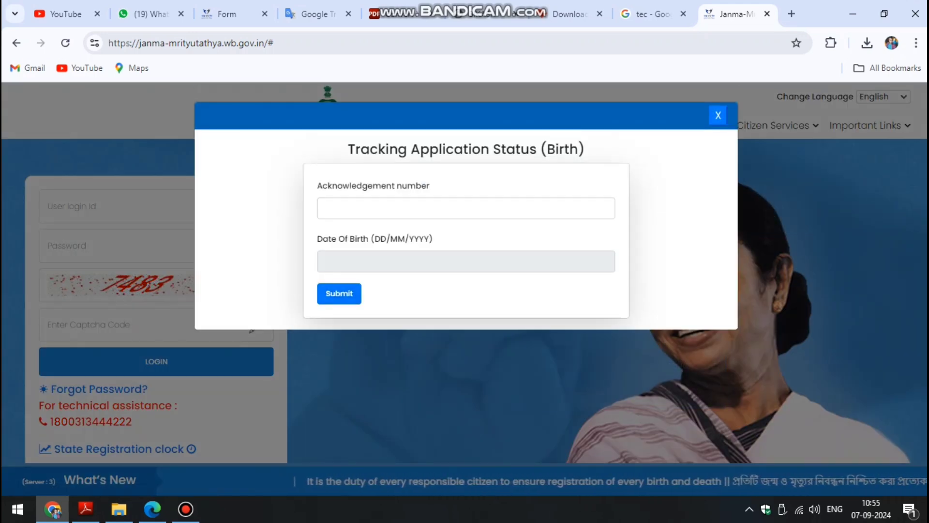
left_click(718, 116)
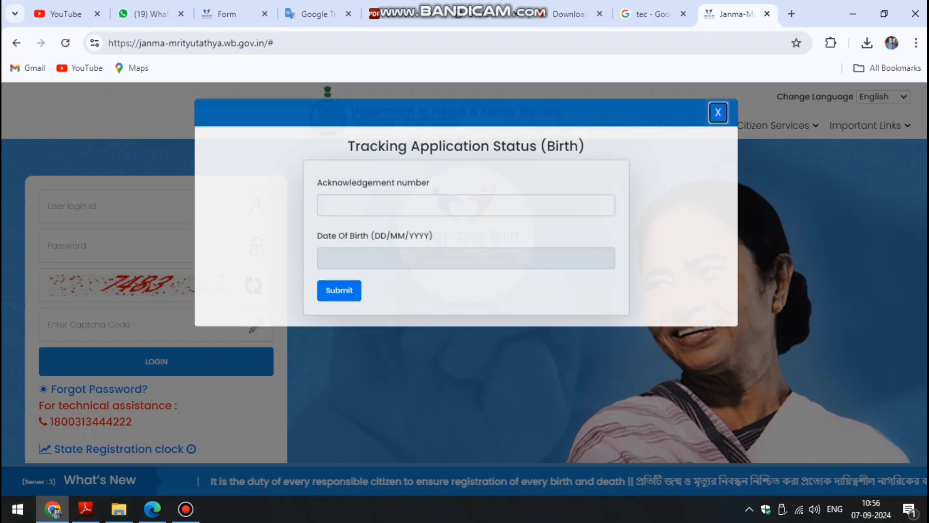
Open the birth certificate download form, fill in a saved acknowledgement number, and close the form without searching.
mouse_move(776, 158)
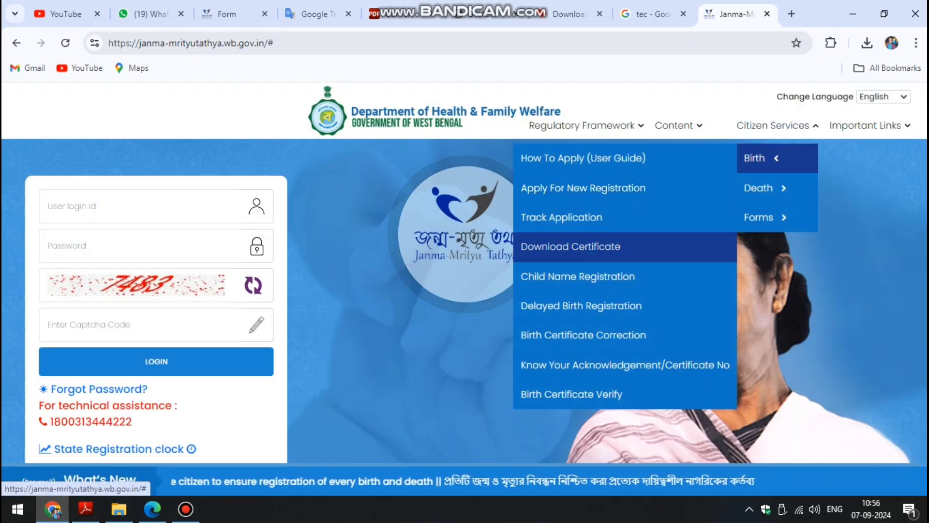
left_click(571, 246)
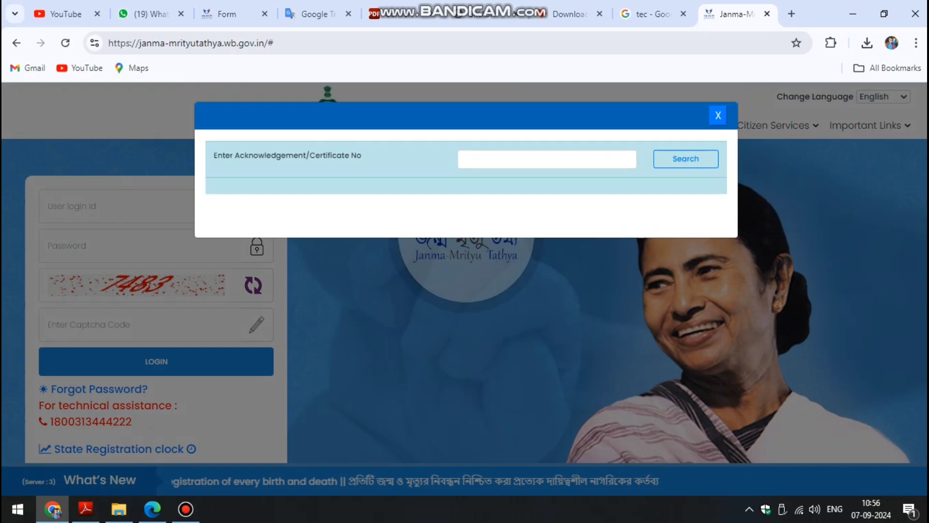
left_click(556, 159)
left_click(574, 190)
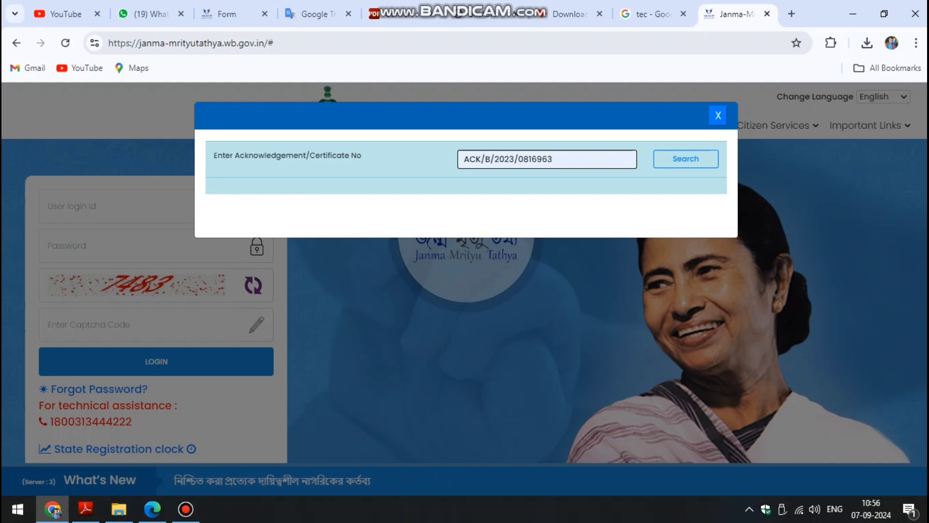
left_click(718, 116)
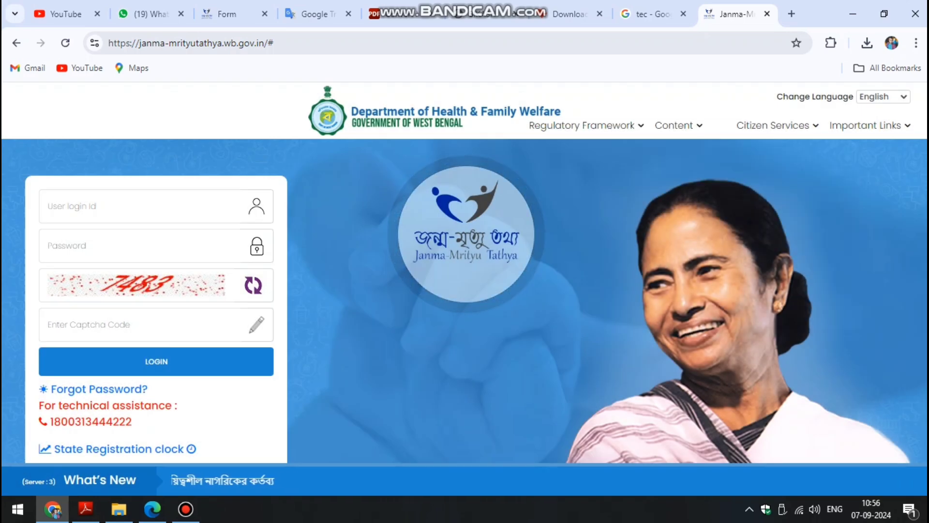